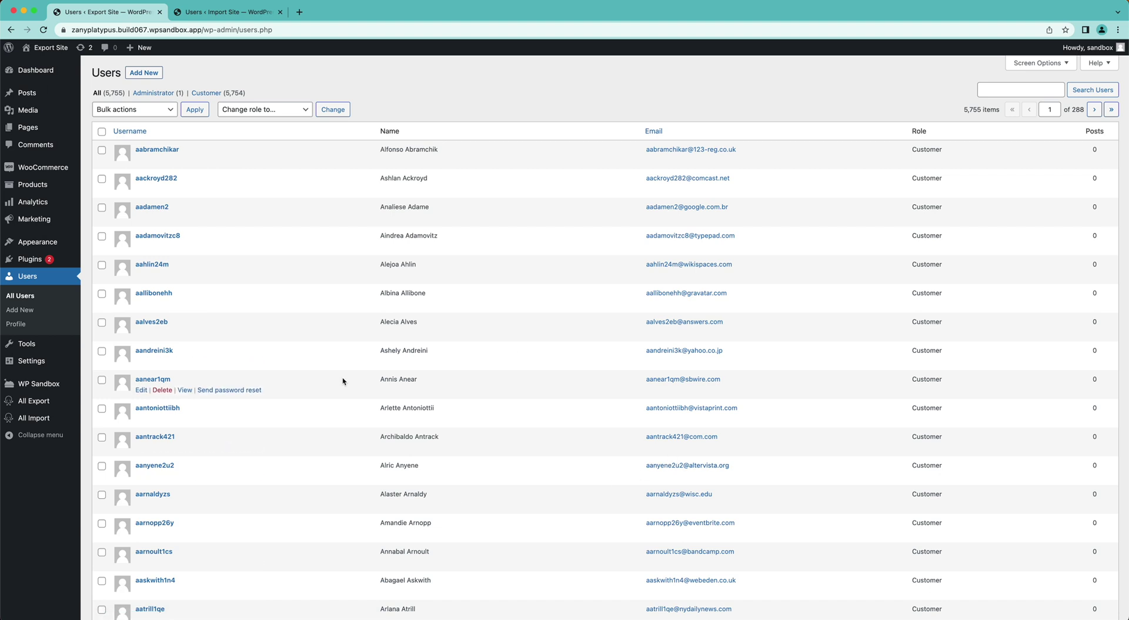
Start a new export of the WooCommerce Customers post type and check the available filtering options without adding a rule.
mouse_move(35, 400)
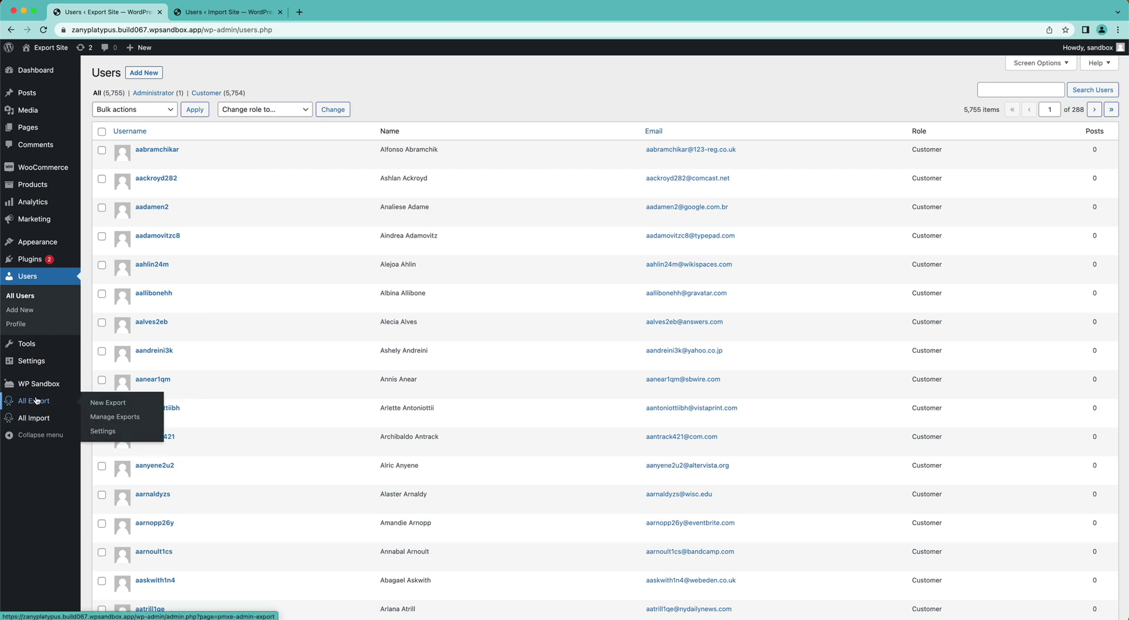
left_click(126, 404)
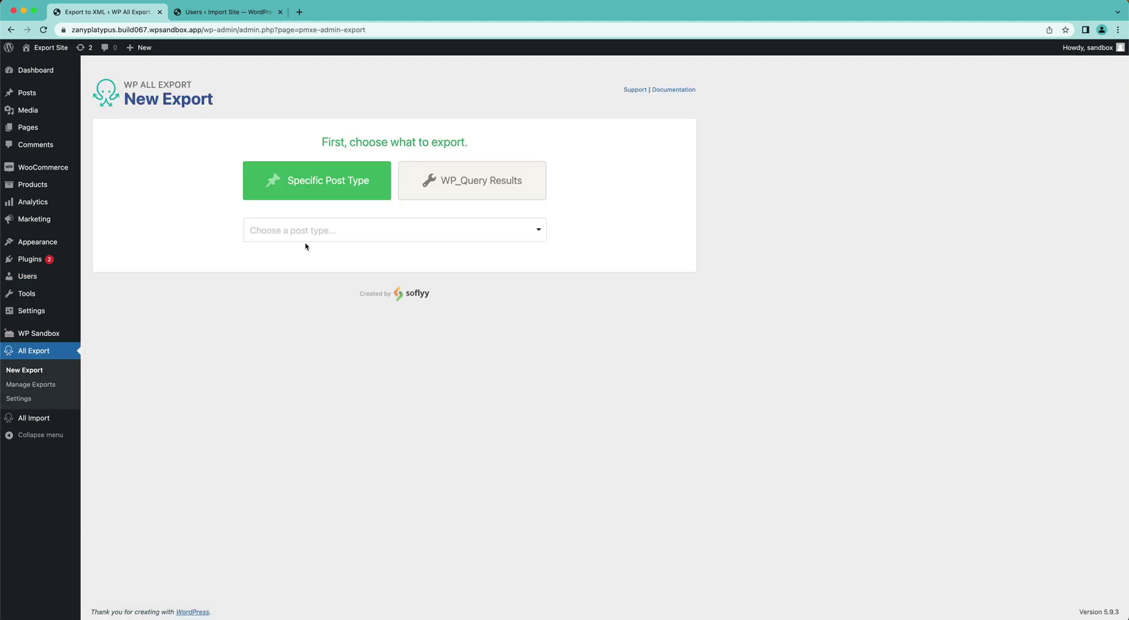
left_click(298, 231)
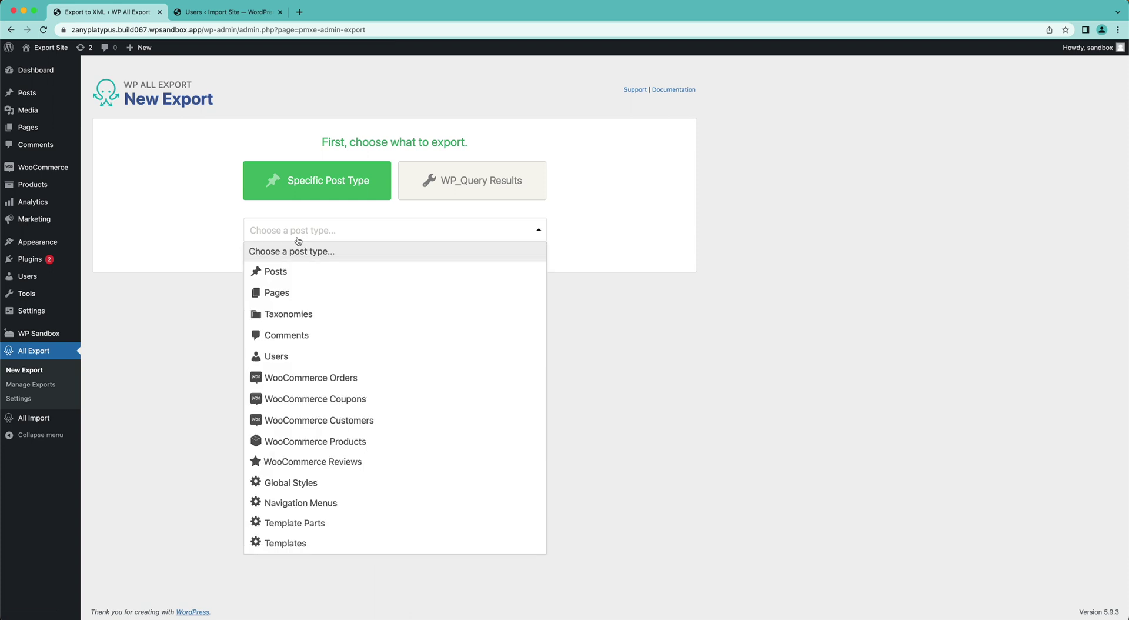
left_click(308, 420)
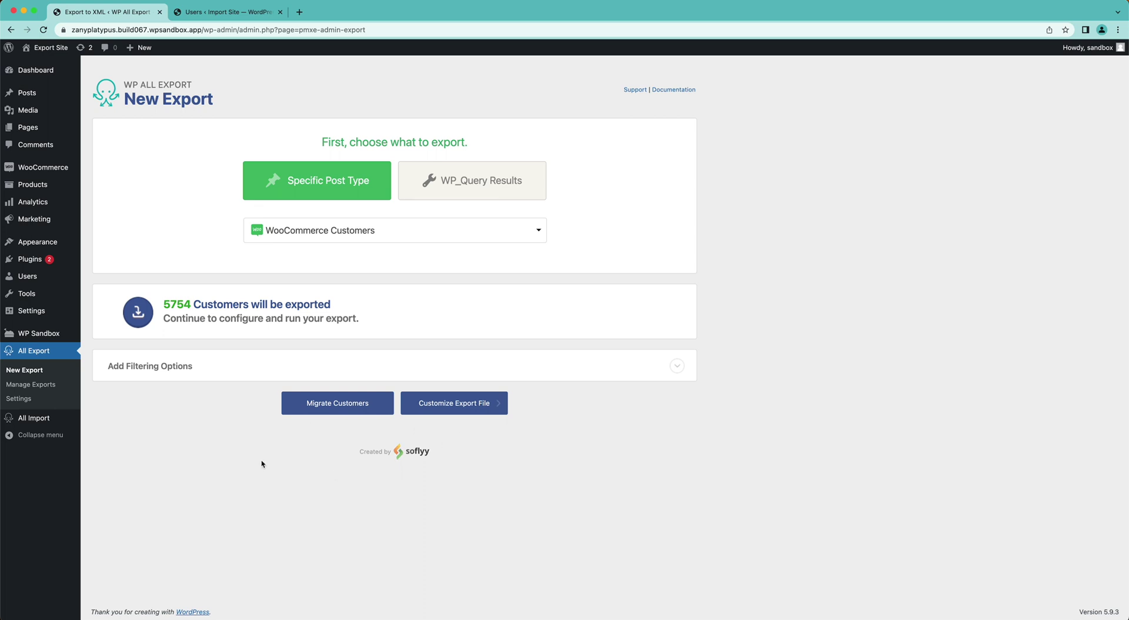
left_click(225, 369)
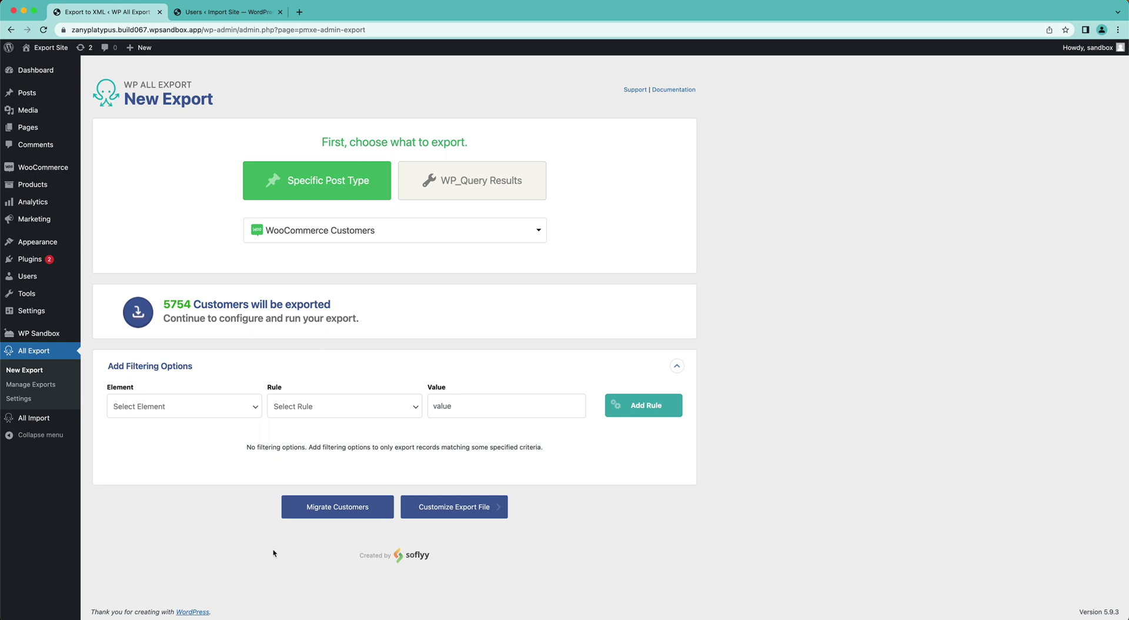
left_click(234, 365)
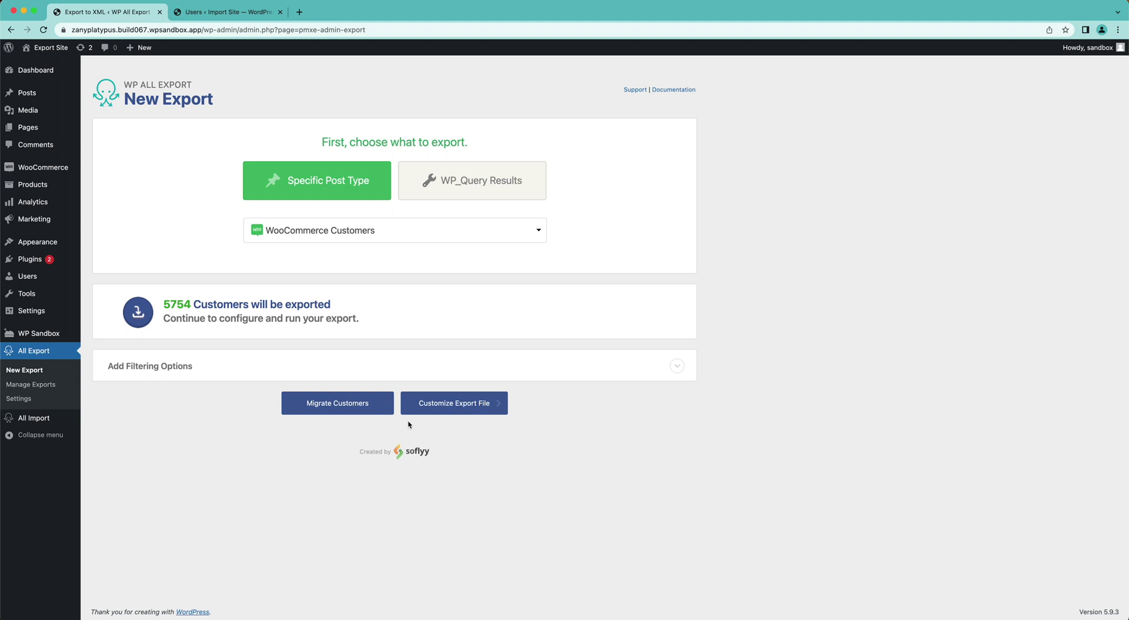
Run the export as a customer migration with the default settings and download the resulting bundle.
left_click(330, 411)
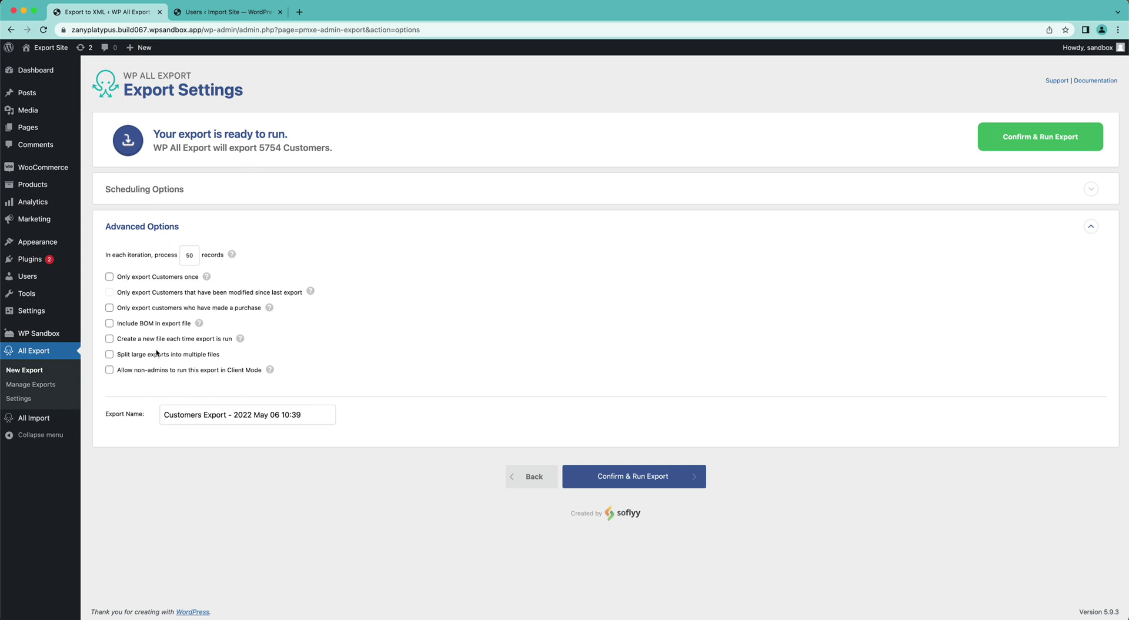
left_click(611, 474)
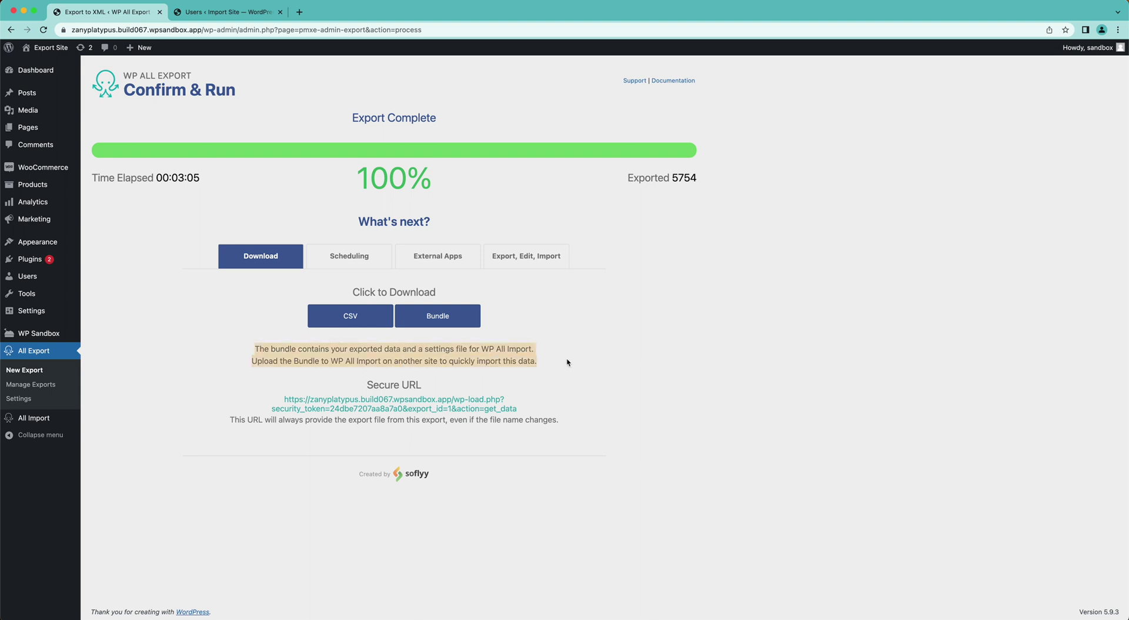
left_click(438, 323)
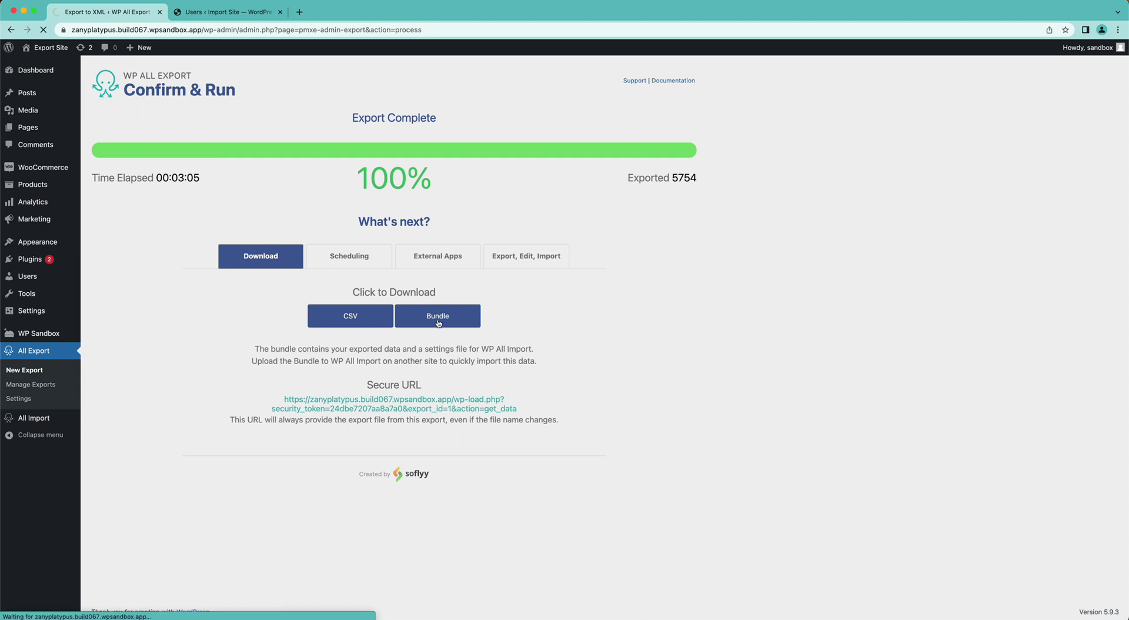
Switch to the Import Site and start a new import in WP All Import.
left_click(244, 12)
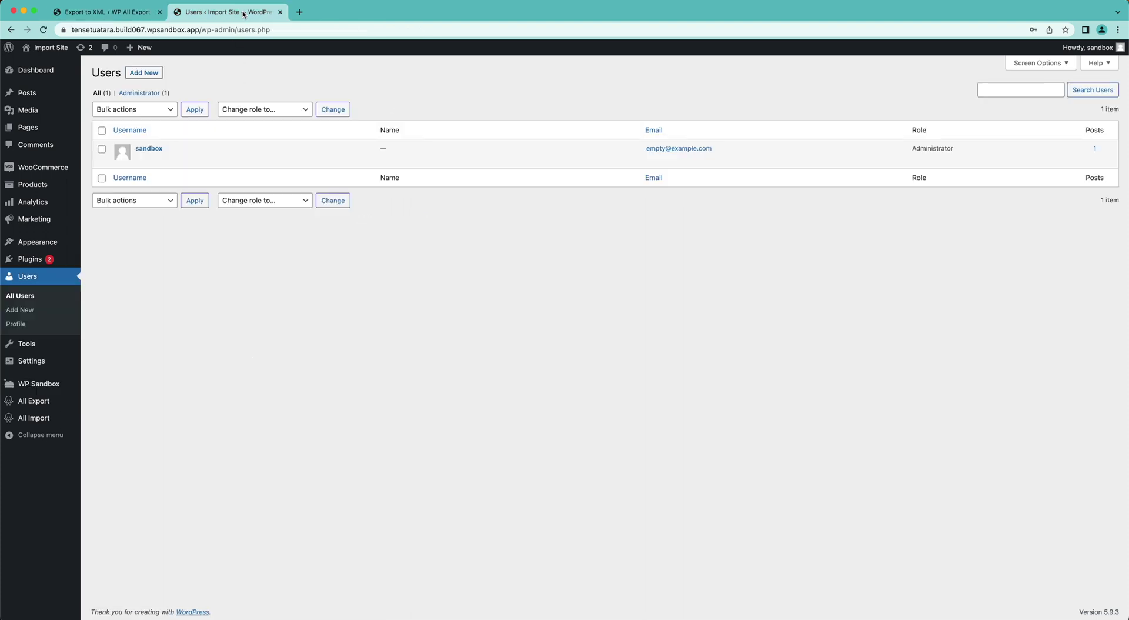
mouse_move(52, 427)
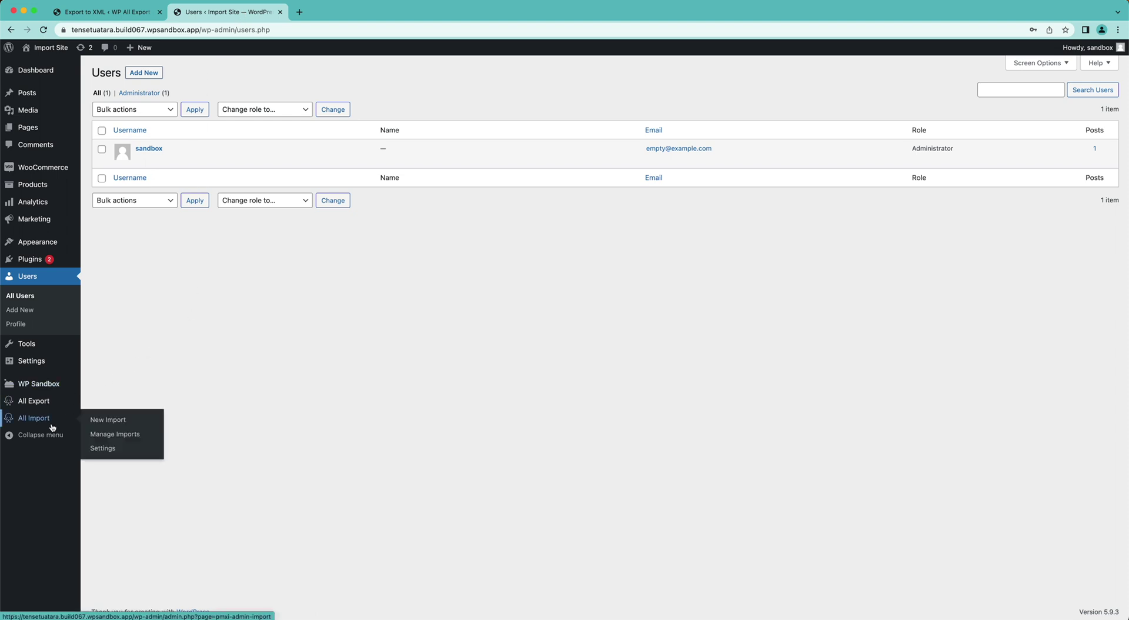
left_click(107, 421)
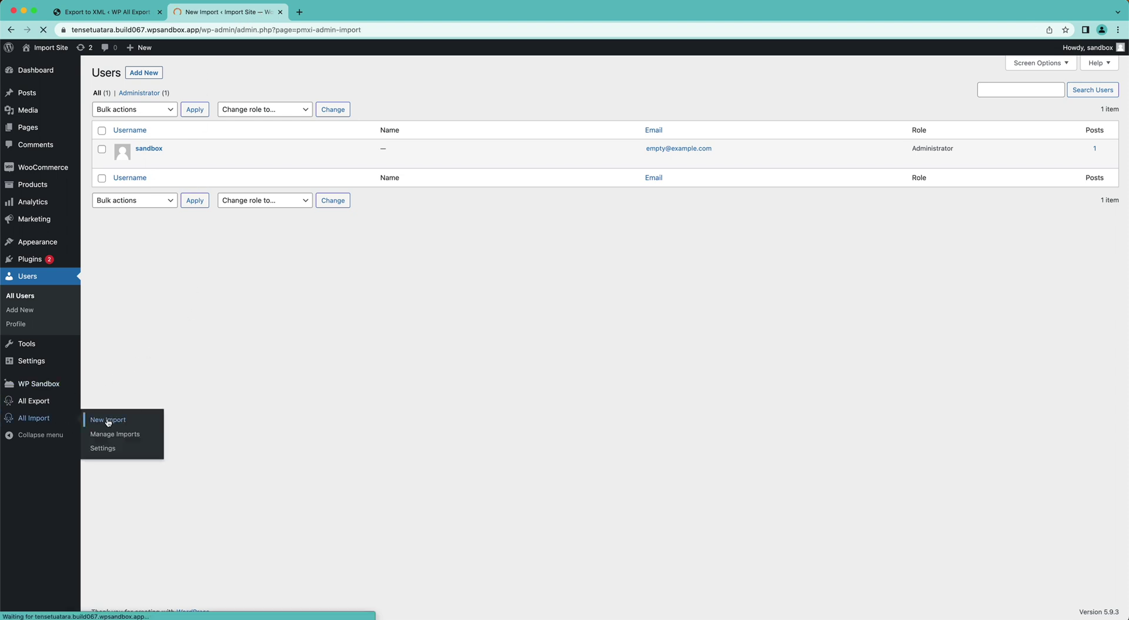
Upload Customers-Export-2022-May-06-1039.zip for creating new WooCommerce Customers and skip to Step 4.
left_click(190, 183)
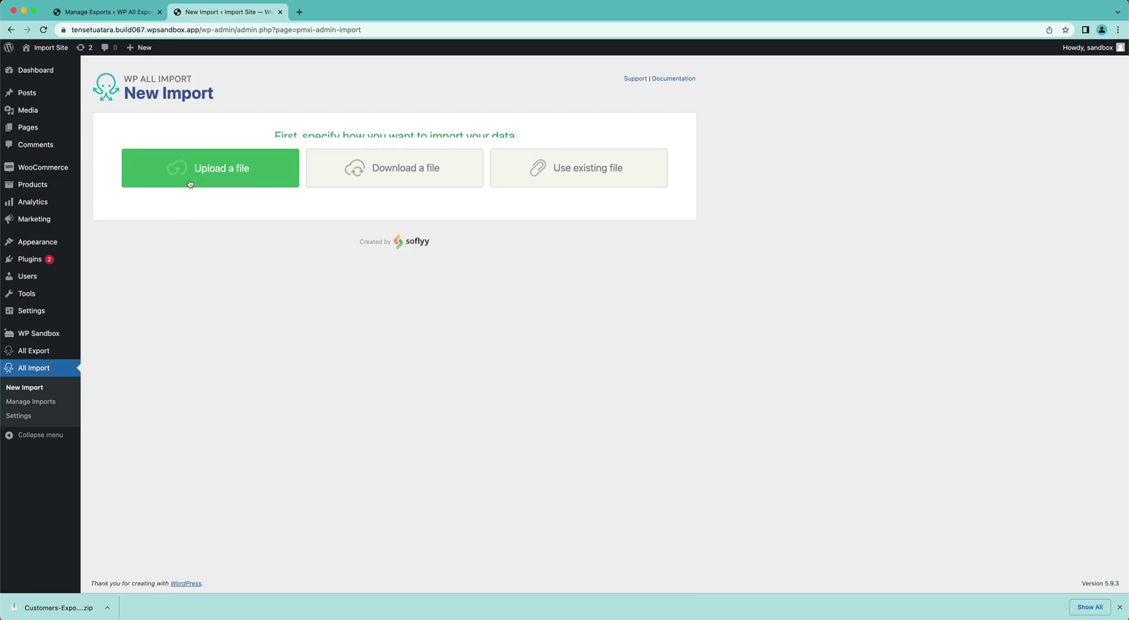
left_click(189, 179)
left_click(353, 135)
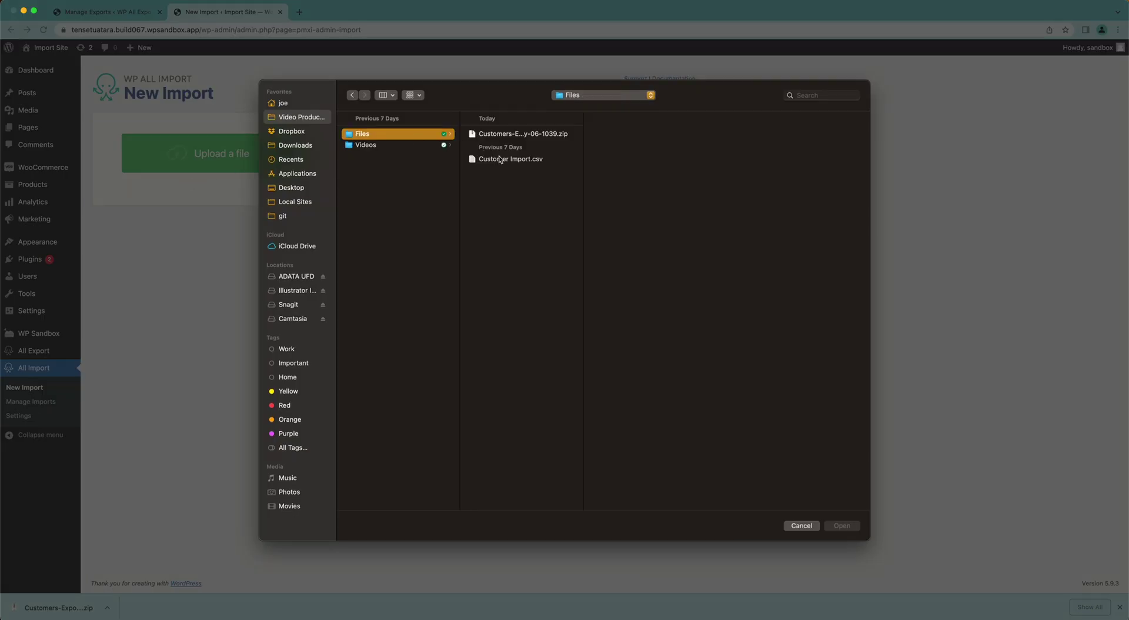
left_click(520, 136)
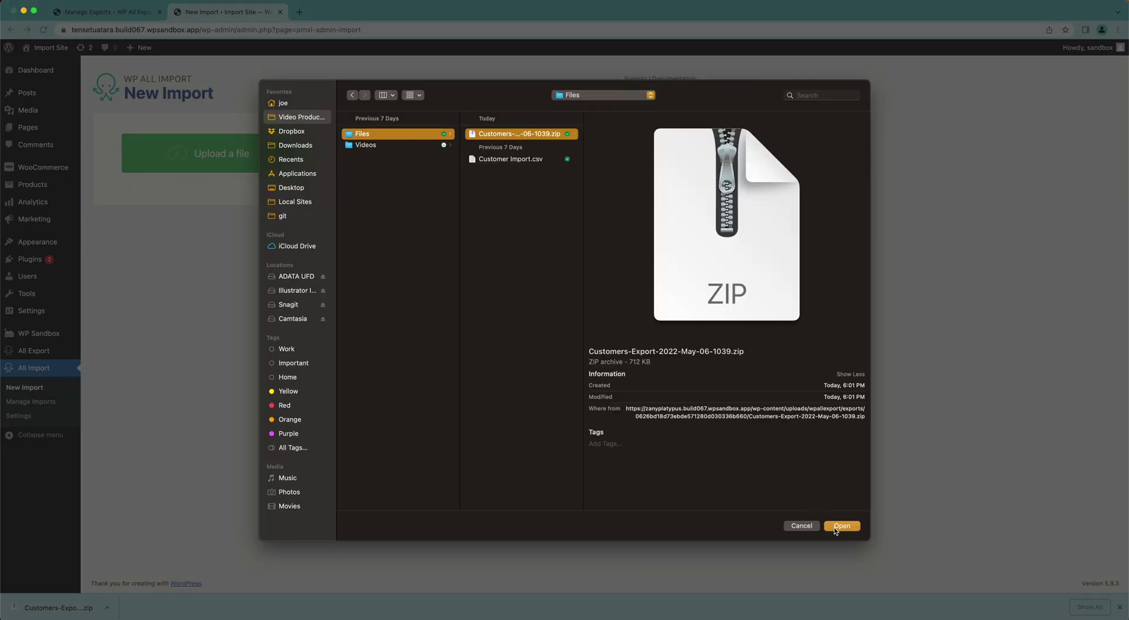
left_click(841, 525)
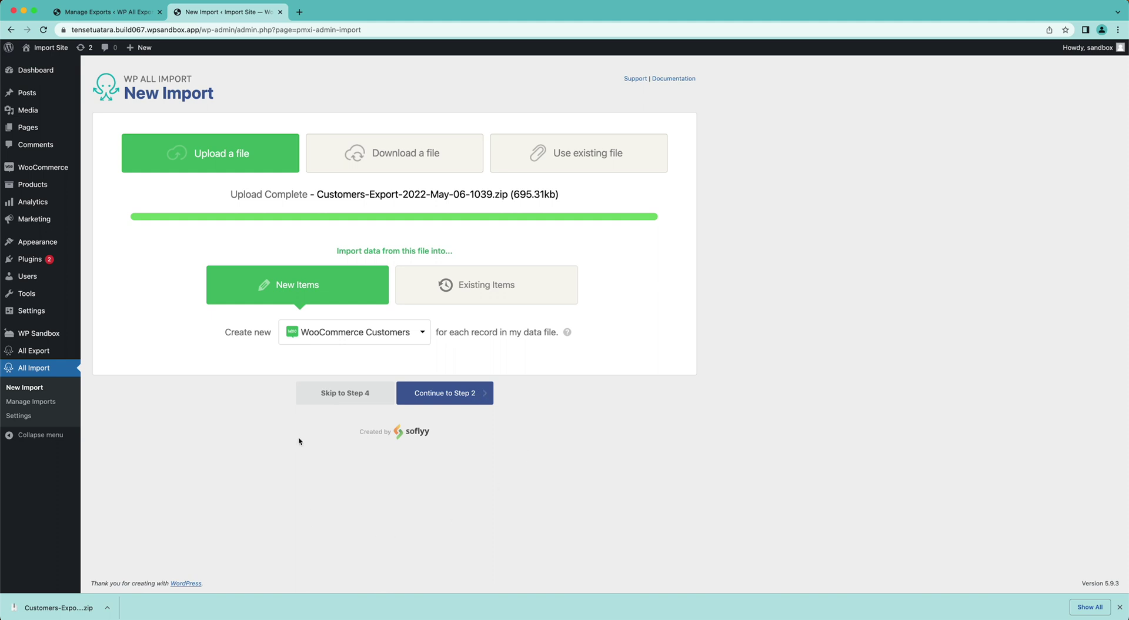
left_click(327, 396)
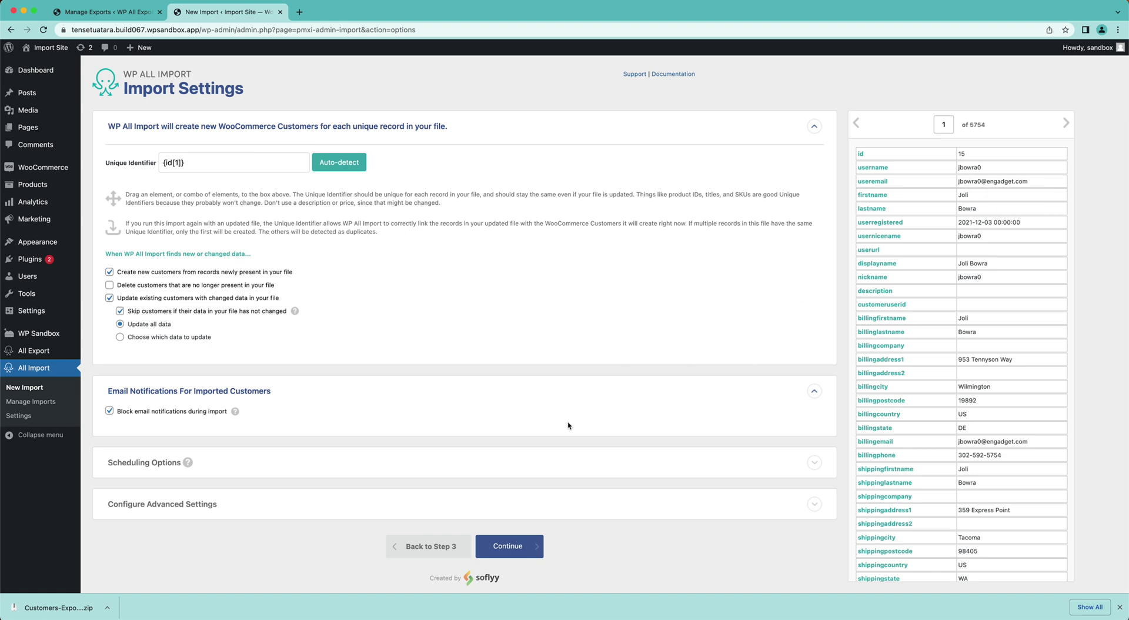
Examine the first customer record's fields in the import data preview, especially the userpass value.
scroll(568, 425, "down", 1)
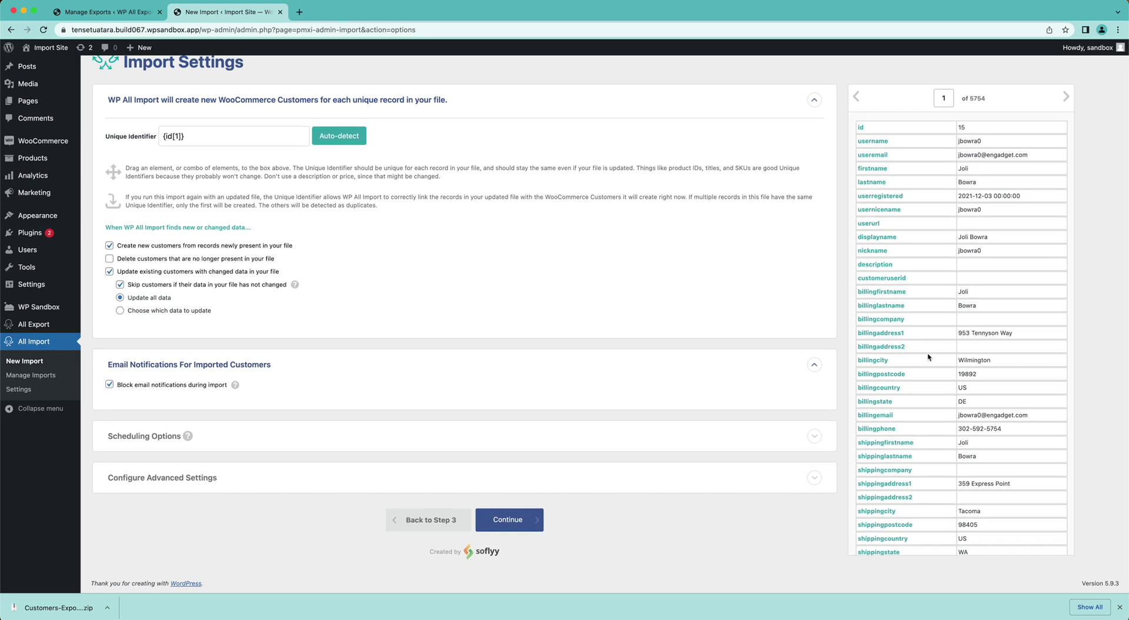
scroll(1021, 377, "down", 4)
scroll(1021, 377, "down", 2)
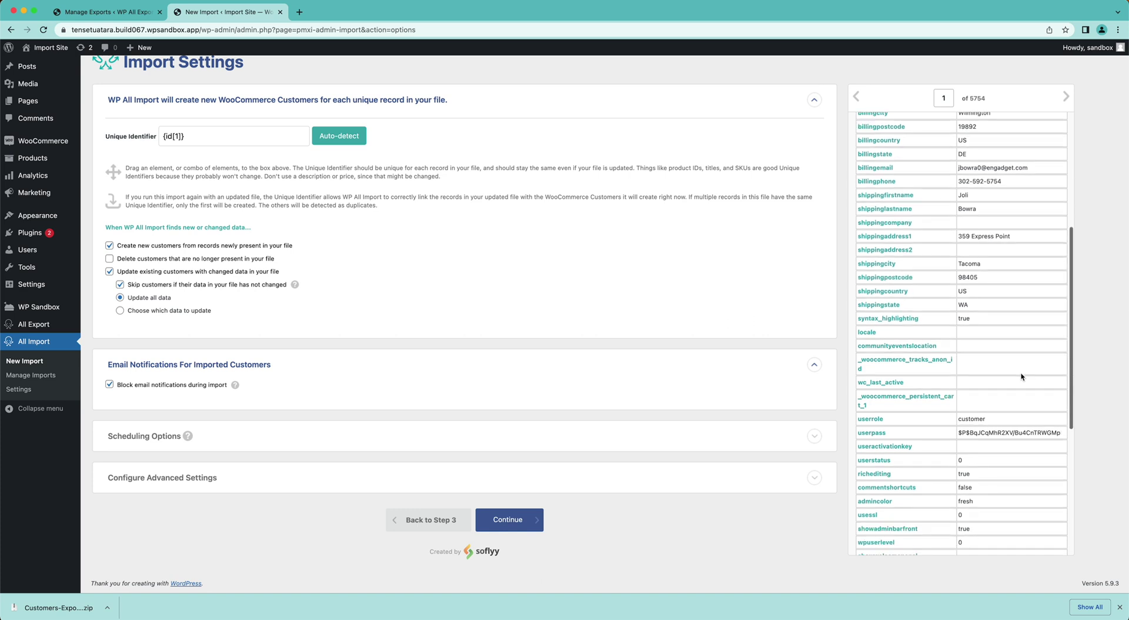
left_click_drag(959, 376, 1062, 378)
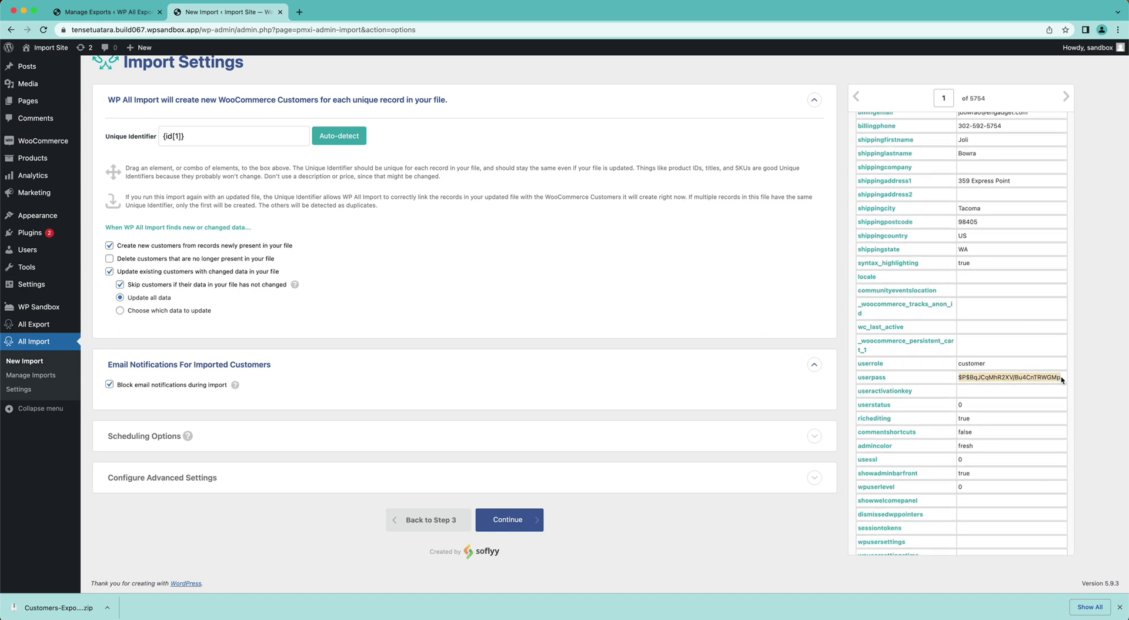
left_click(991, 376)
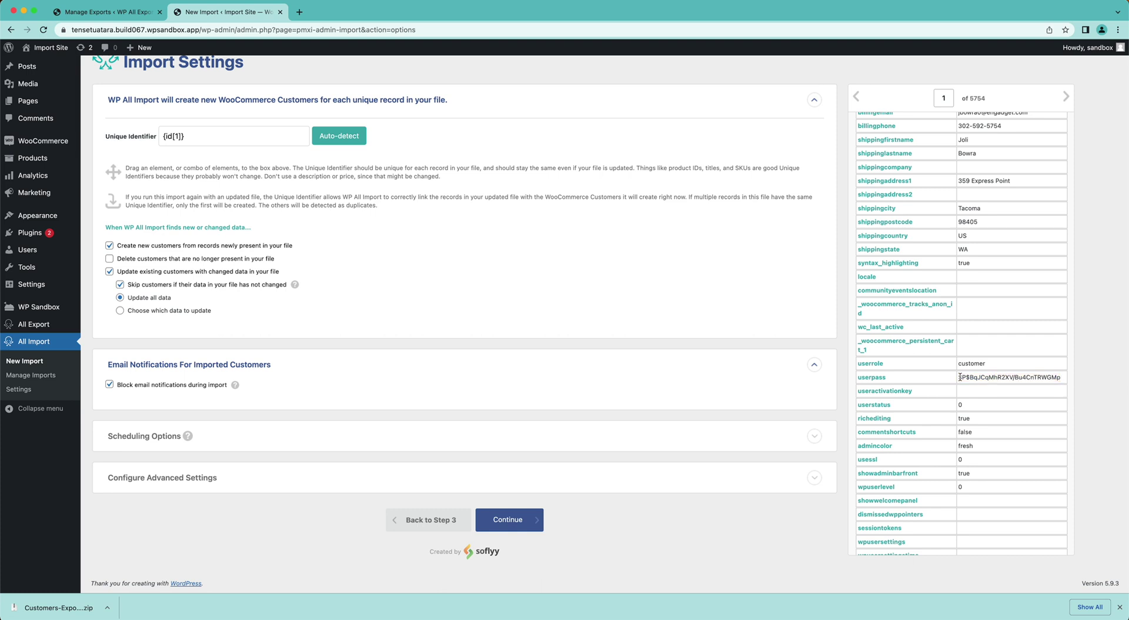
left_click_drag(959, 376, 1046, 377)
left_click(1046, 376)
double_click(1046, 376)
triple_click(1046, 377)
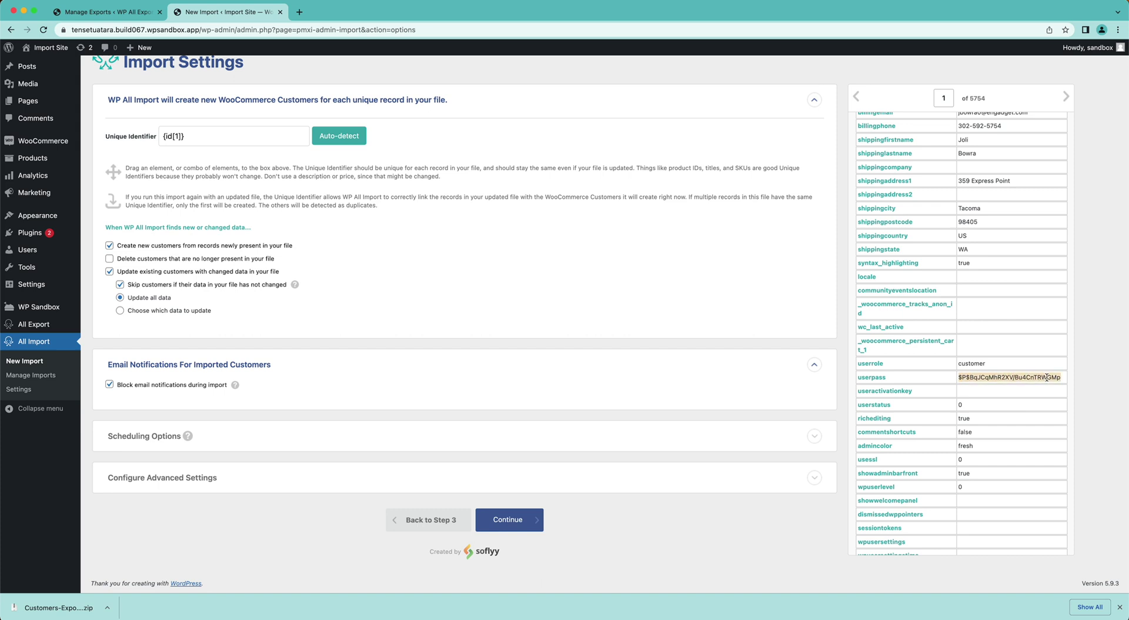
left_click(1046, 377)
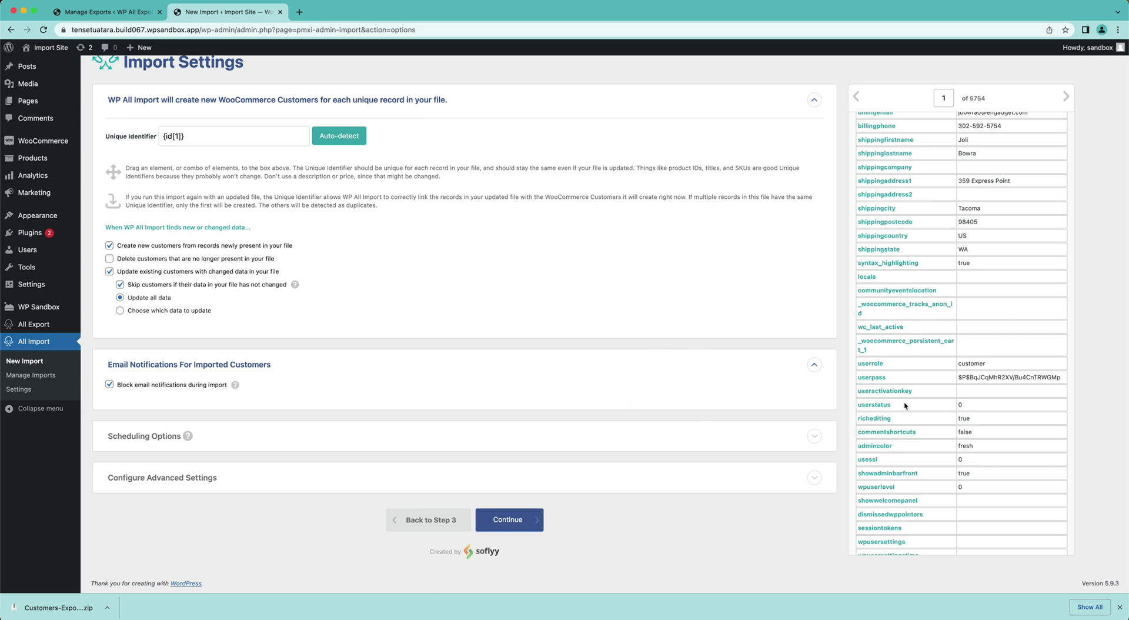
left_click_drag(960, 377, 1035, 377)
double_click(1033, 377)
double_click(1032, 378)
left_click(1032, 378)
scroll(1033, 376, "down", 3)
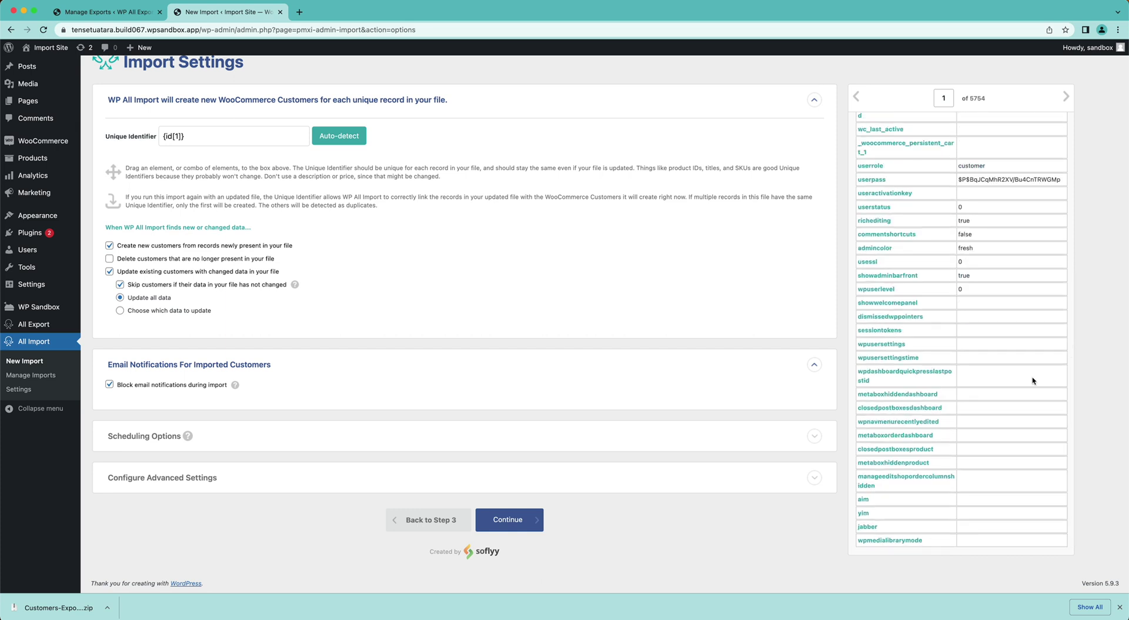
Accept the current import settings and run the customer import.
left_click(509, 518)
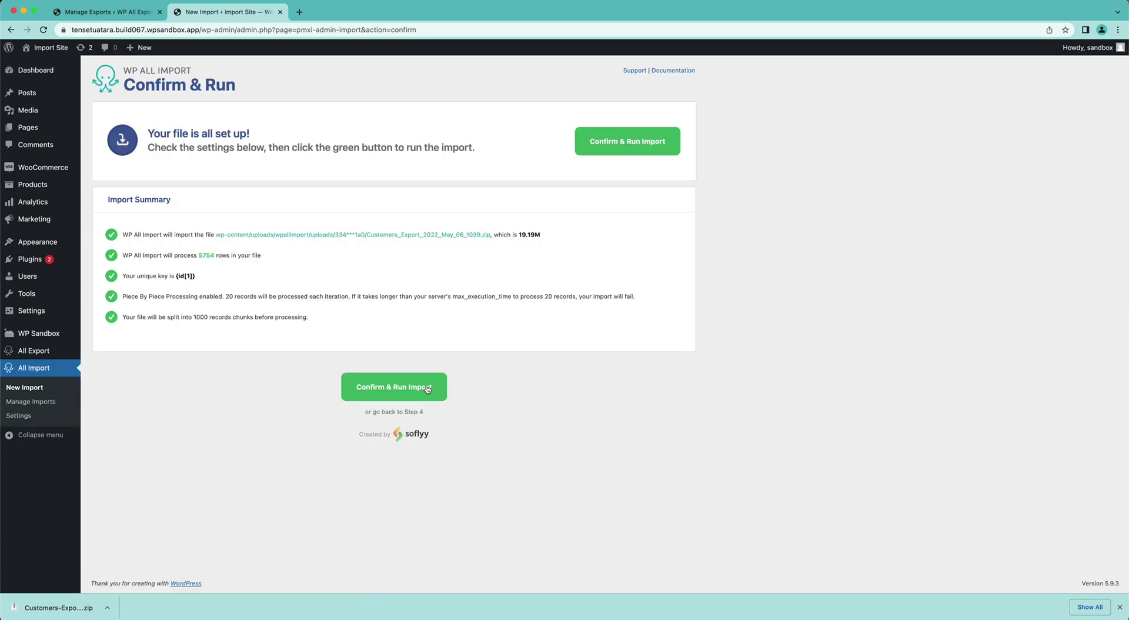
left_click(427, 389)
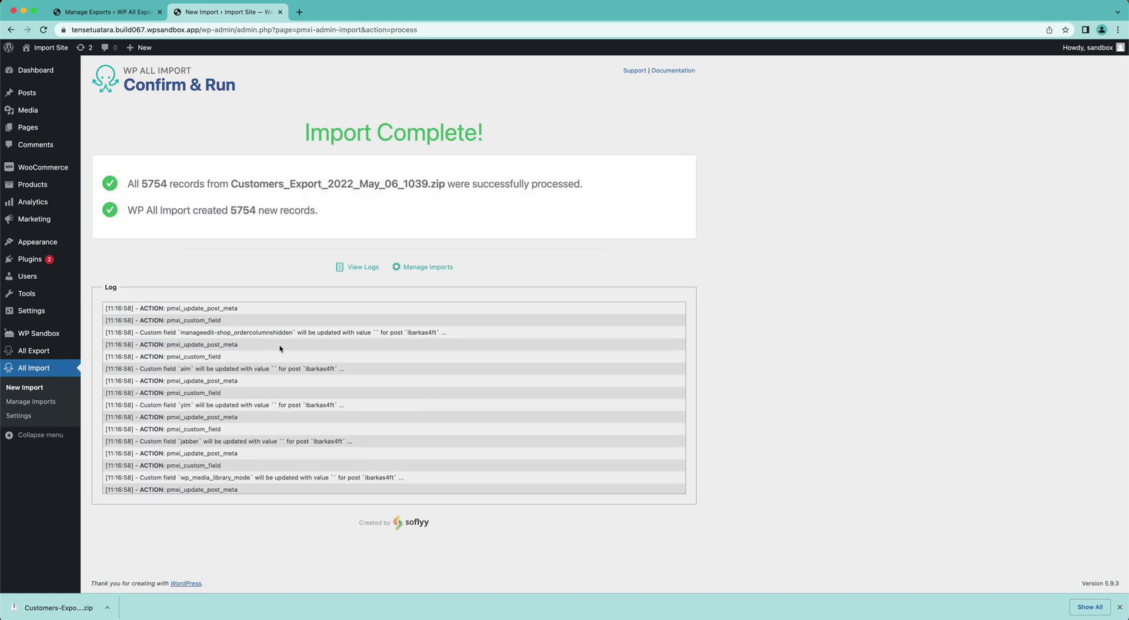
Check the imported accounts in the site's user list and open the WooCommerce customers list.
left_click(97, 276)
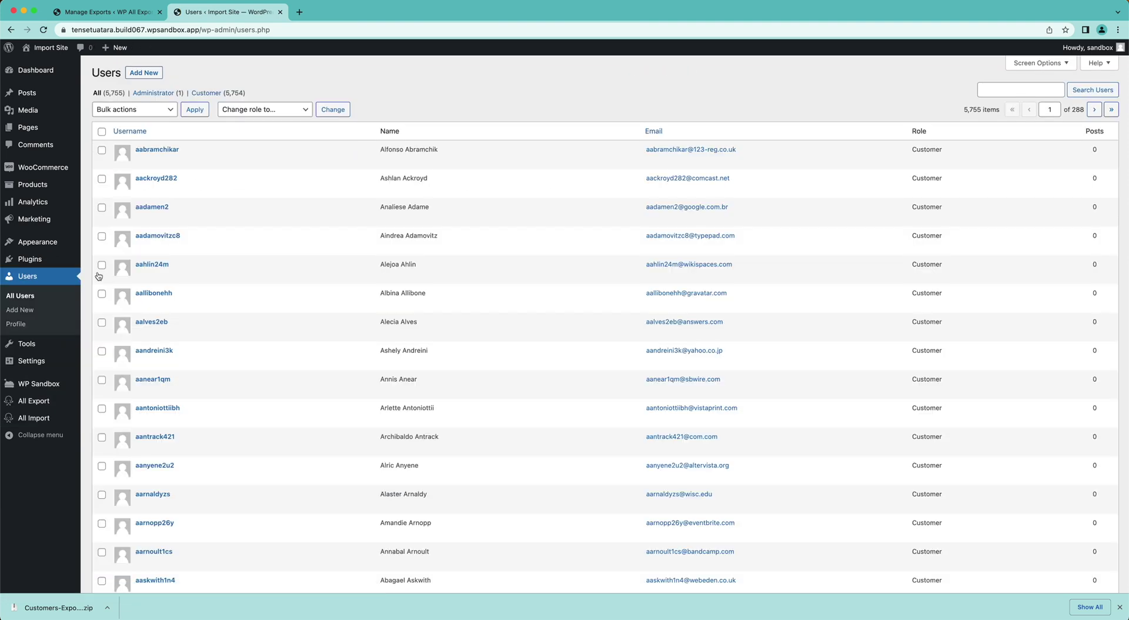
mouse_move(42, 170)
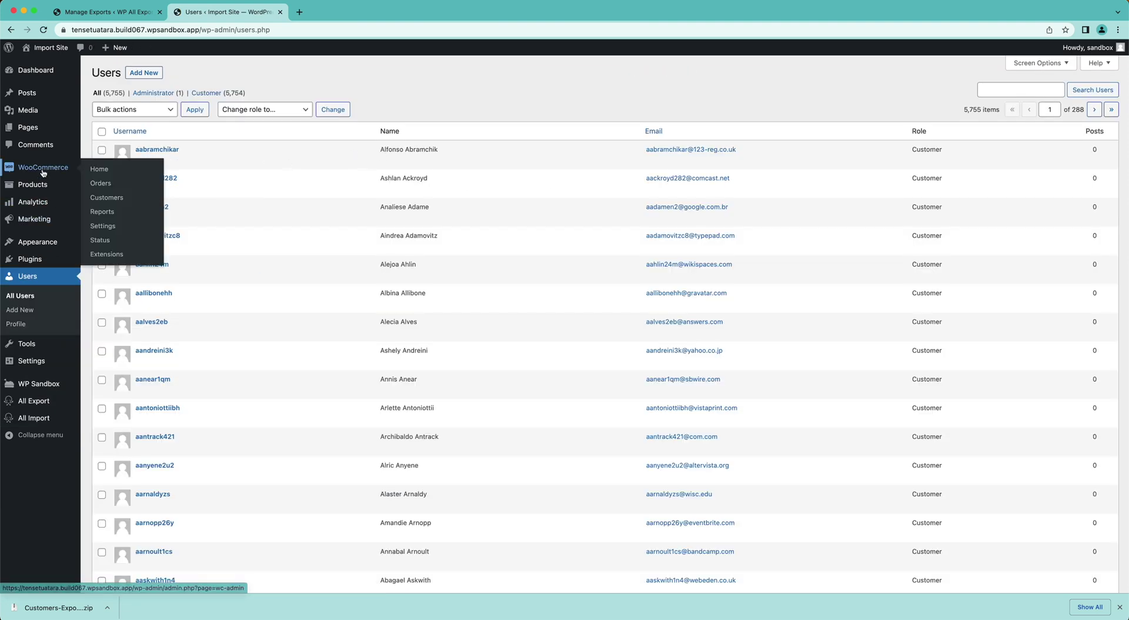
left_click(97, 203)
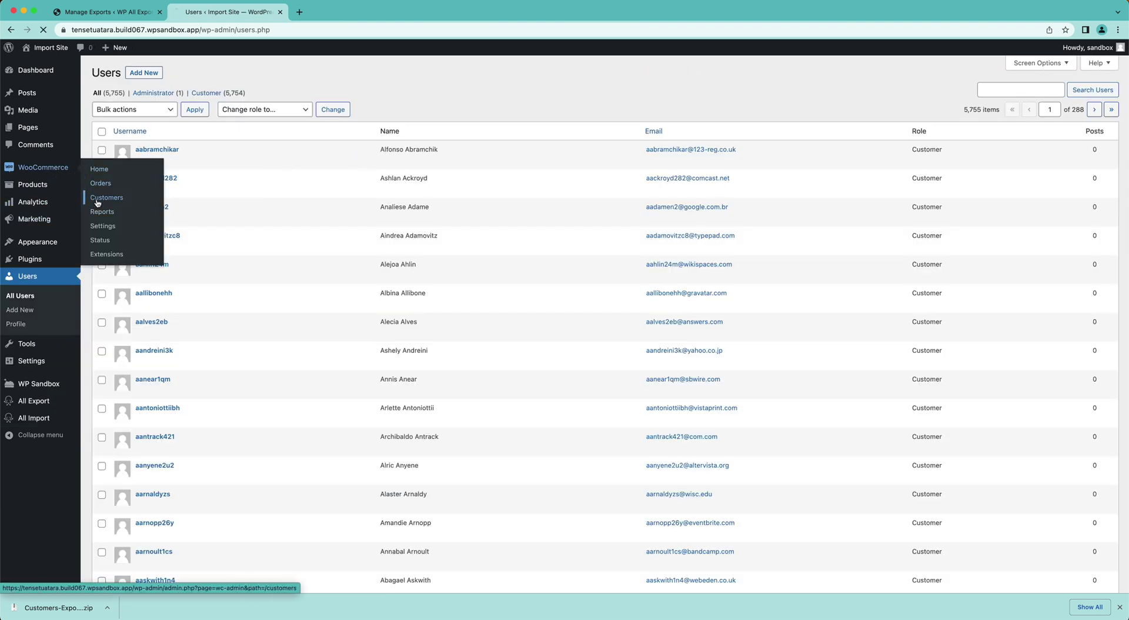